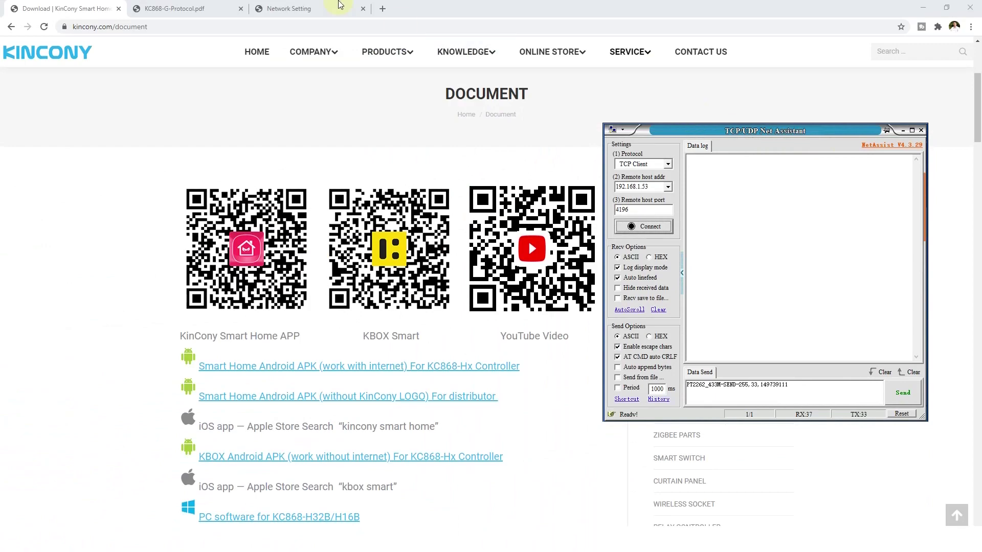
- Bring up the KinCony Network Setting page for the board at 192.168.1.53
click(339, 6)
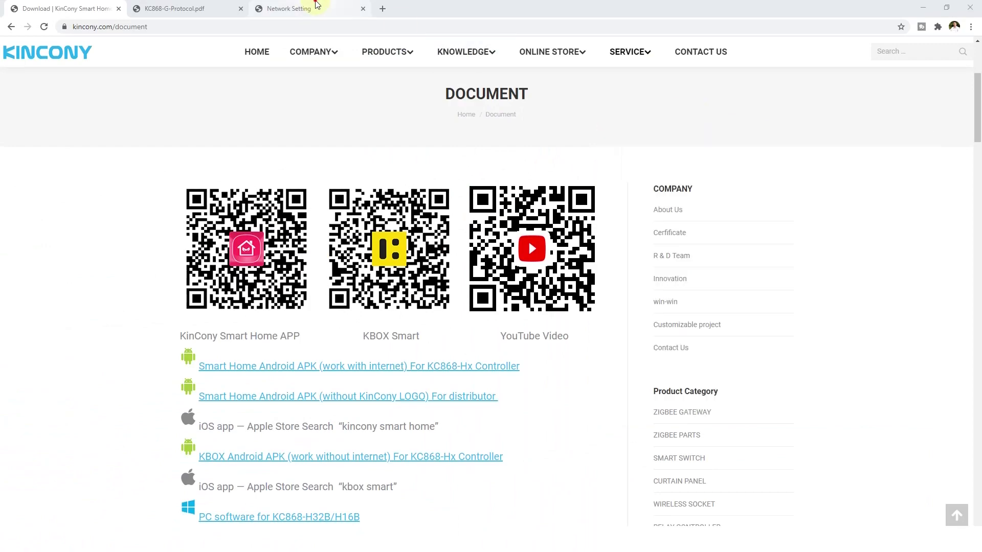
drag(173, 26, 116, 25)
click(216, 72)
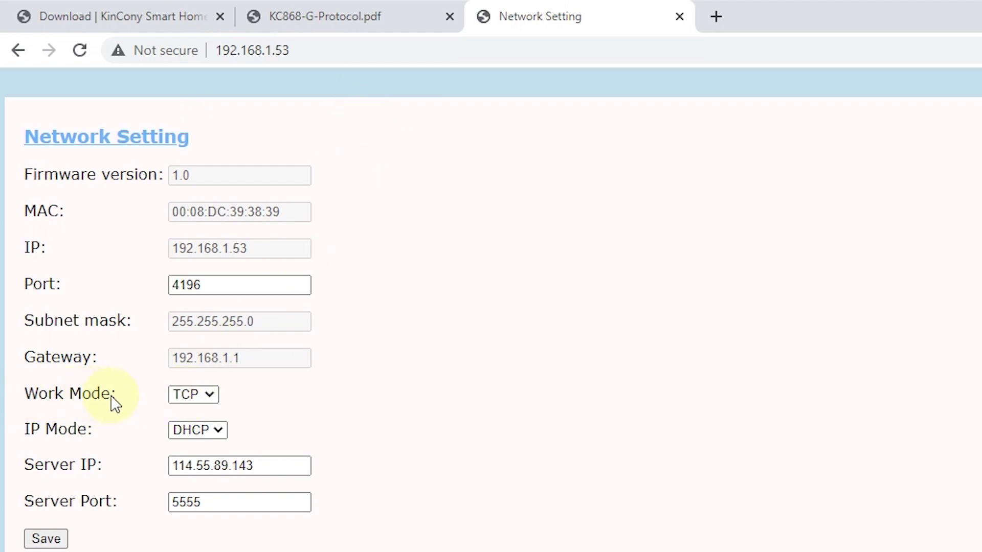
- Confirm Work Mode stays TCP on port 4196 and select the IP 192.168.1.53
click(214, 397)
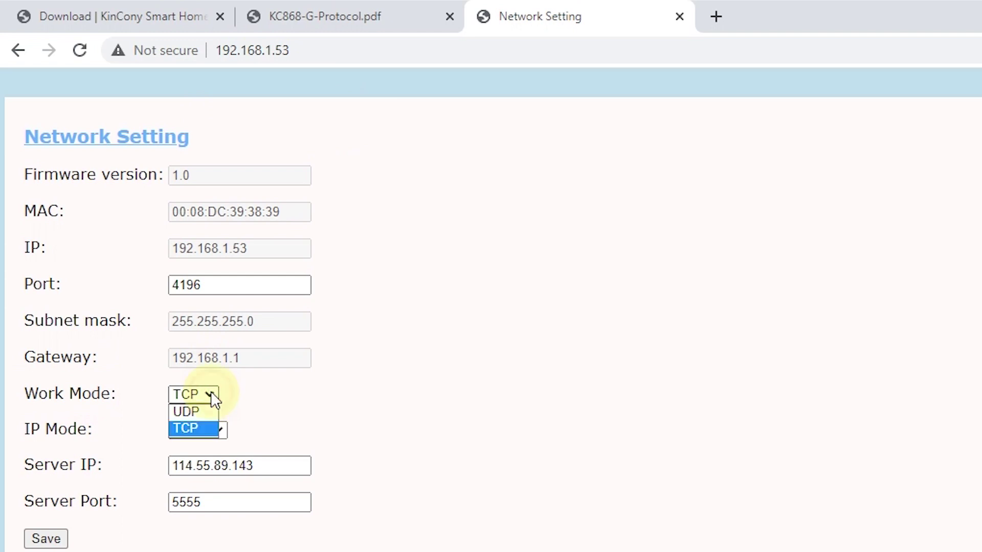
click(244, 394)
click(193, 401)
click(248, 401)
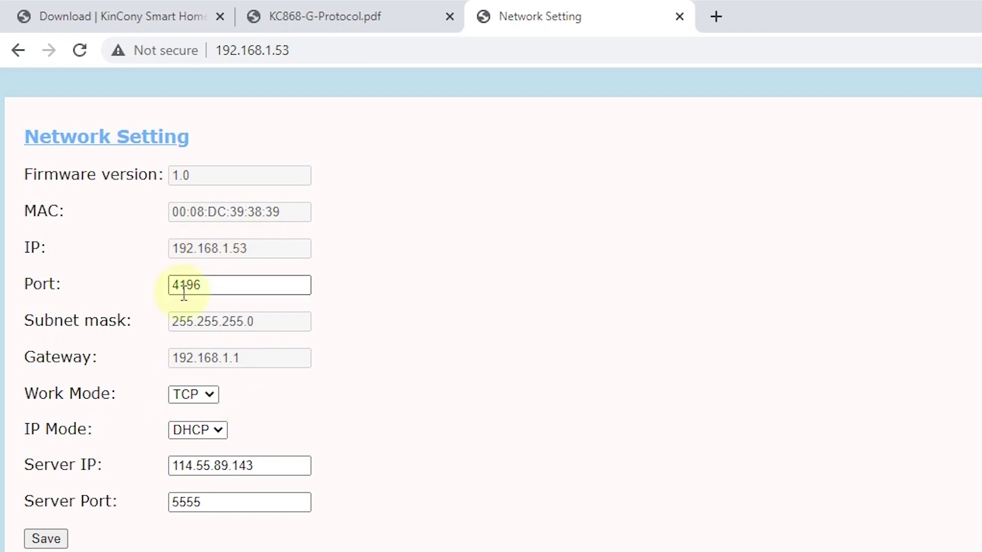
double_click(258, 251)
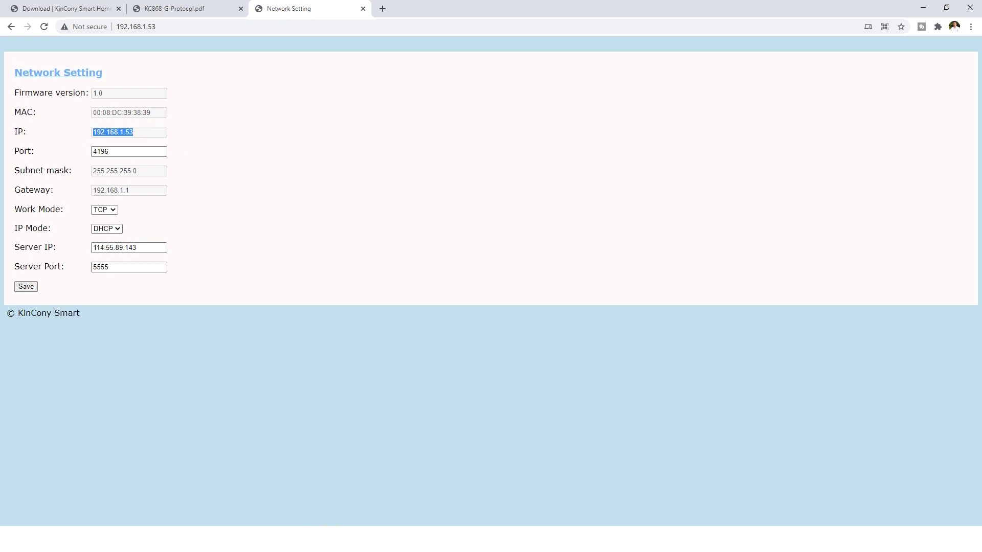
- Place NetAssist beside the browser and connect as TCP client to 192.168.1.53:4196
key(alt+Tab)
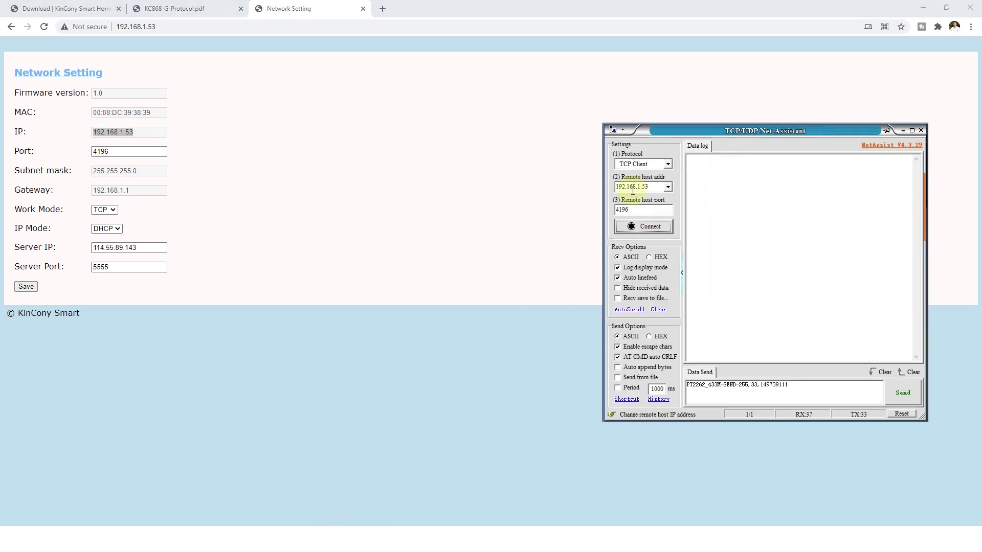
drag(650, 187, 612, 187)
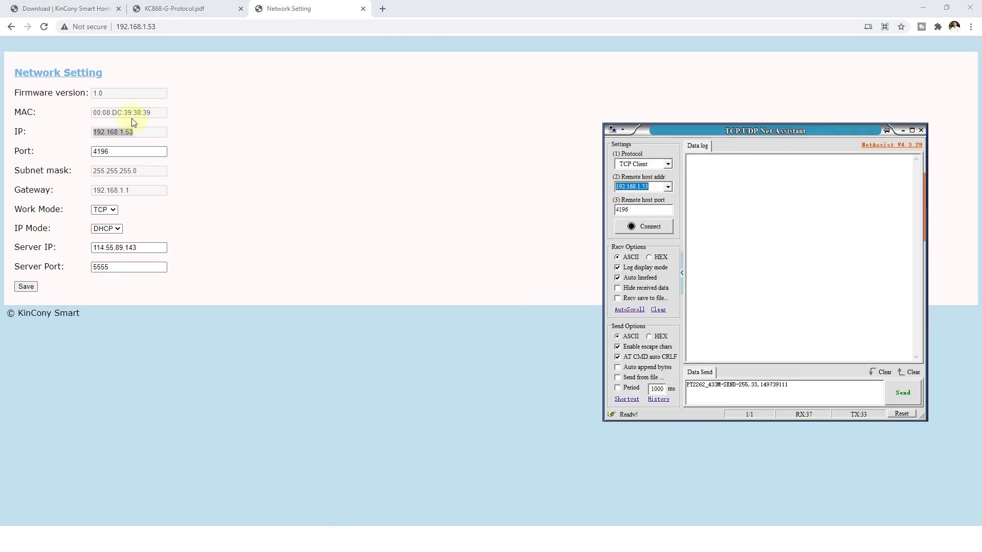
drag(700, 132, 283, 73)
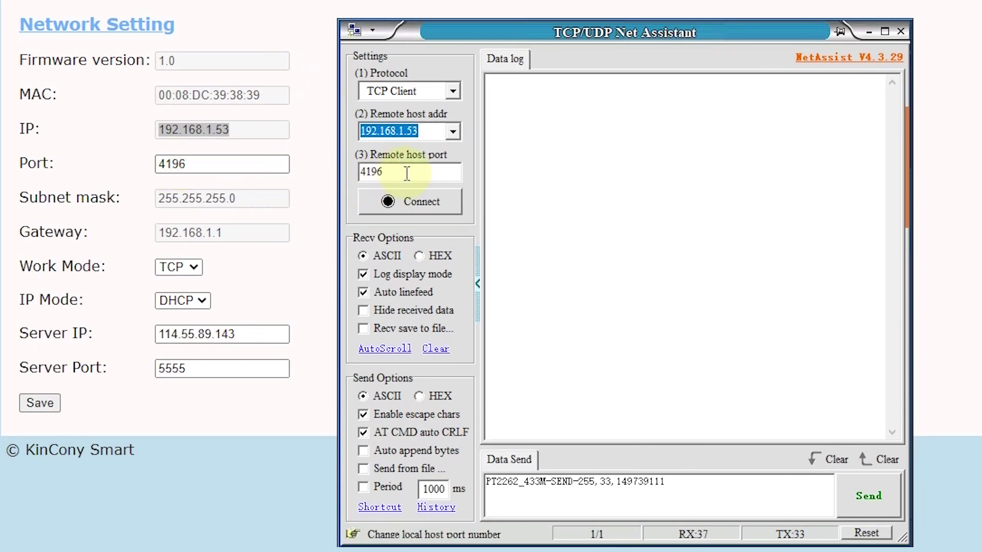
click(418, 202)
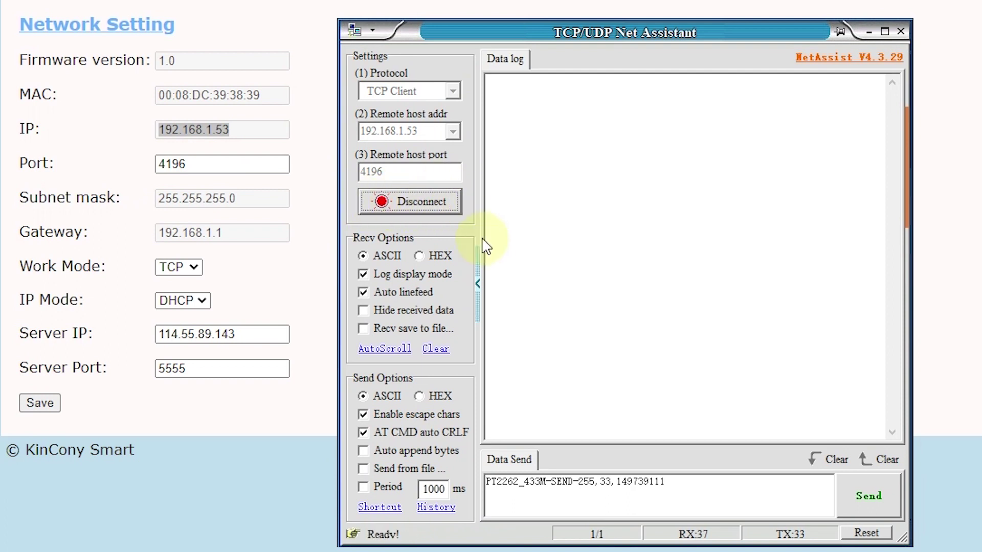
drag(693, 481, 481, 483)
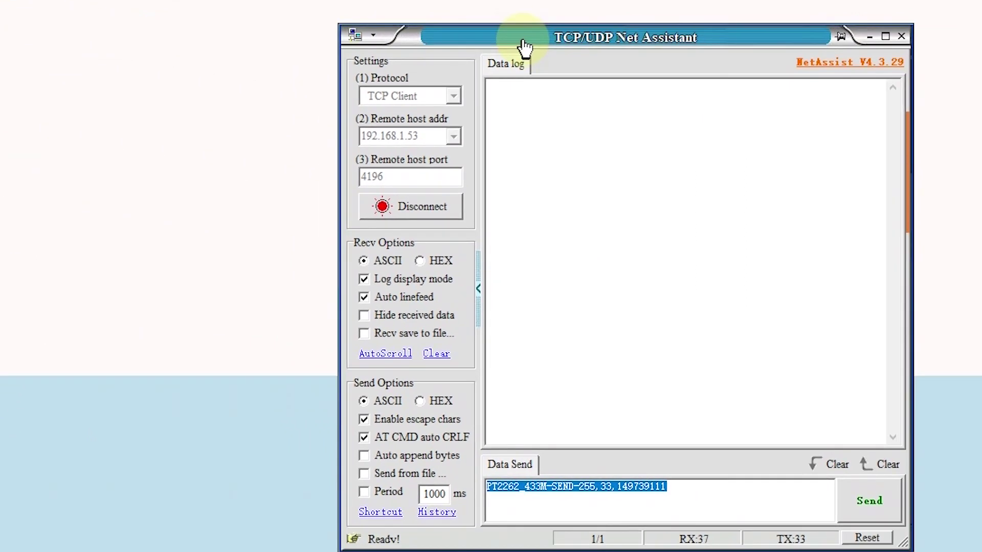
click(500, 481)
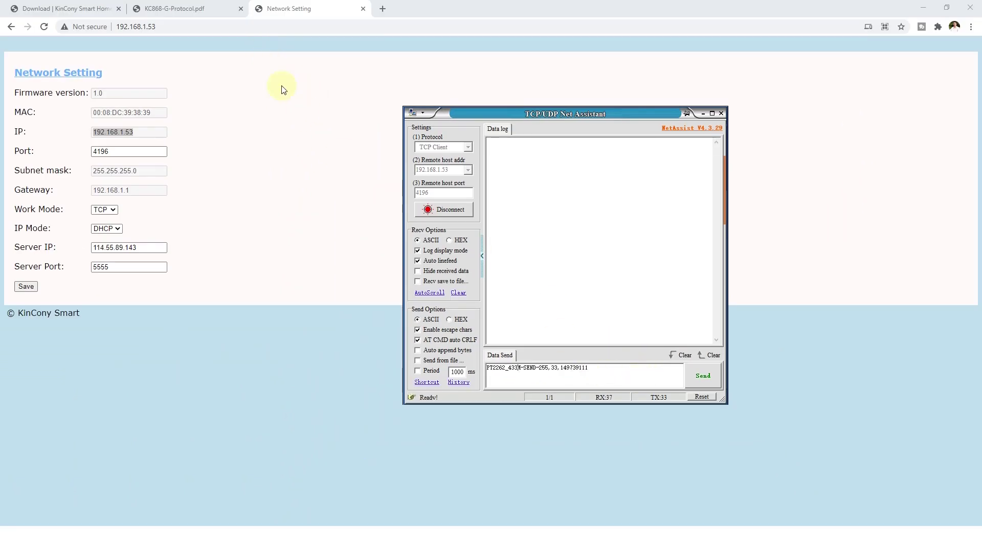
- Open KC868-G-Protocol.pdf and scroll to section 2, RF Device Control
click(95, 7)
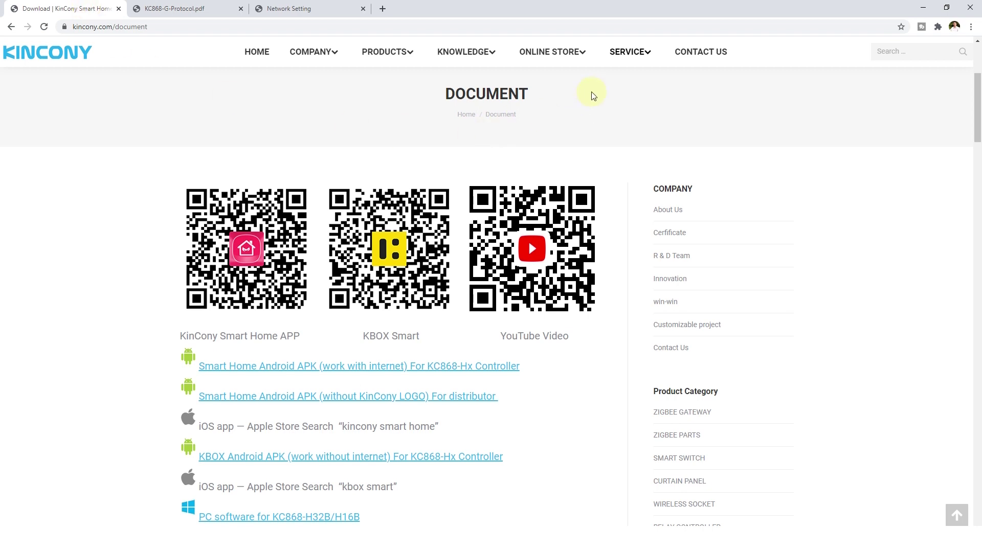
mouse_move(627, 53)
scroll(553, 377, down, 2)
click(183, 4)
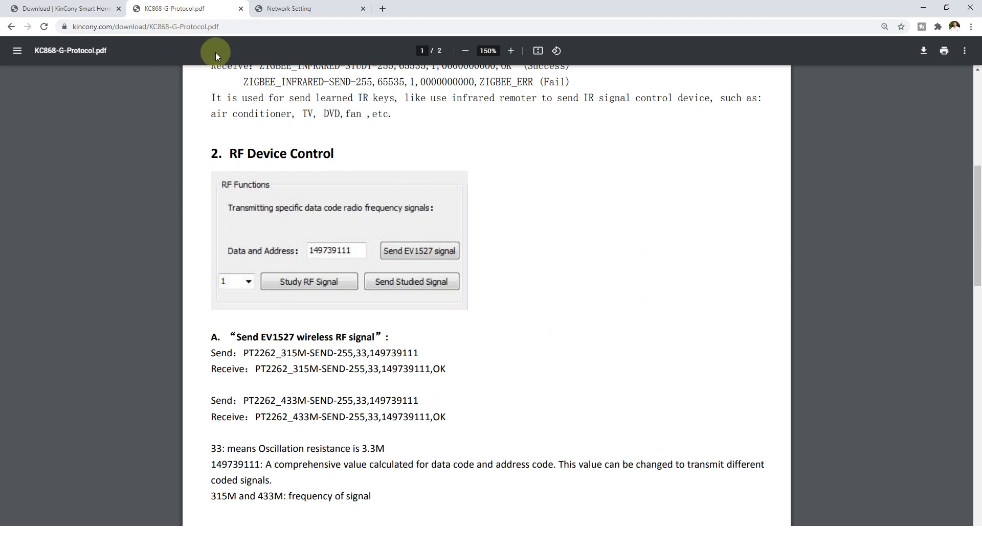
scroll(516, 287, up, 7)
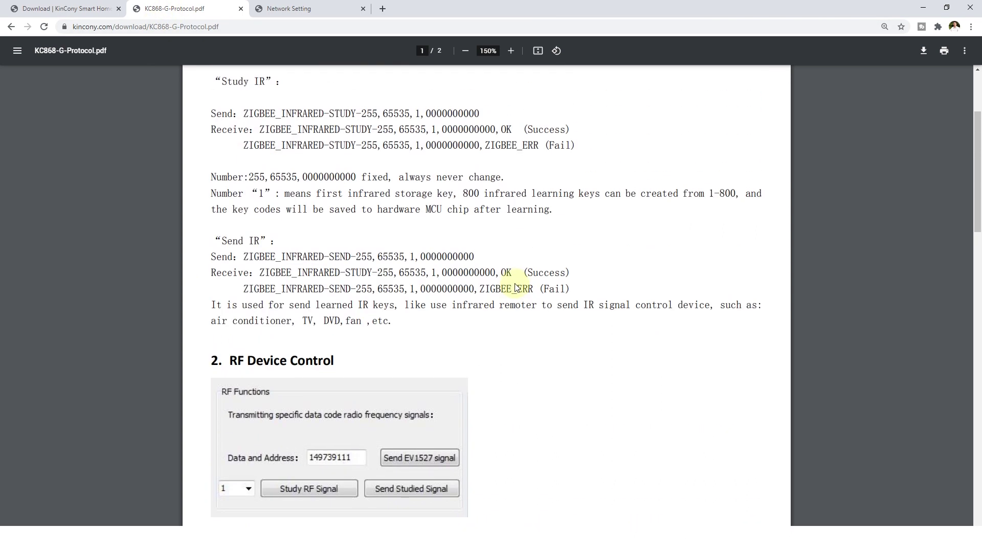
scroll(515, 287, down, 4)
scroll(514, 285, down, 5)
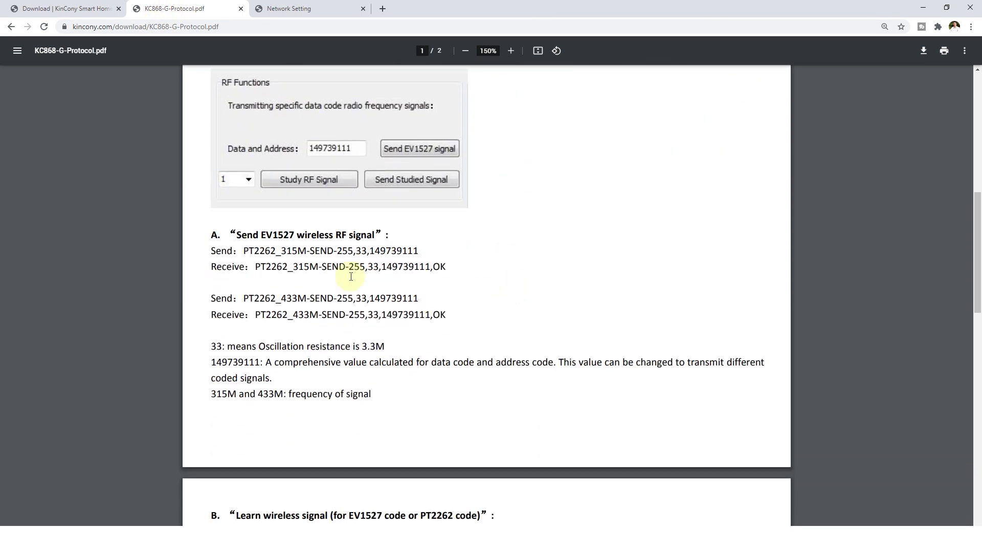
scroll(255, 245, up, 2)
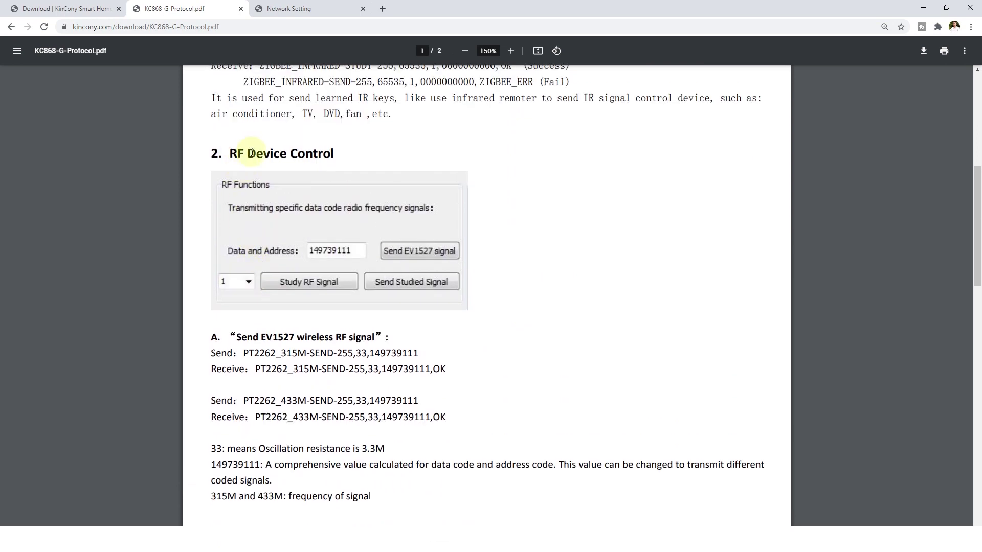
scroll(368, 286, down, 1)
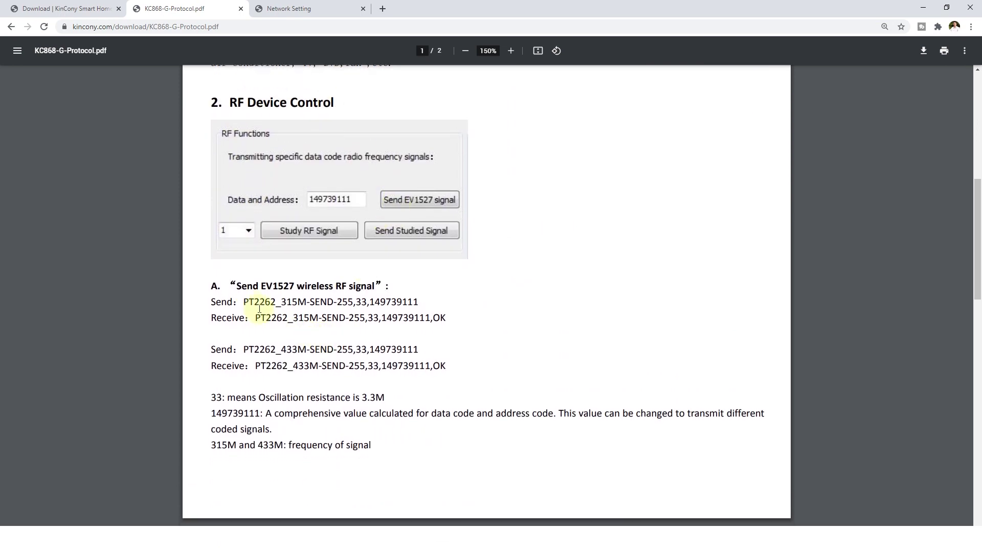
- Study the 315M and 433M example Send commands, including code 149739111
drag(241, 302, 417, 302)
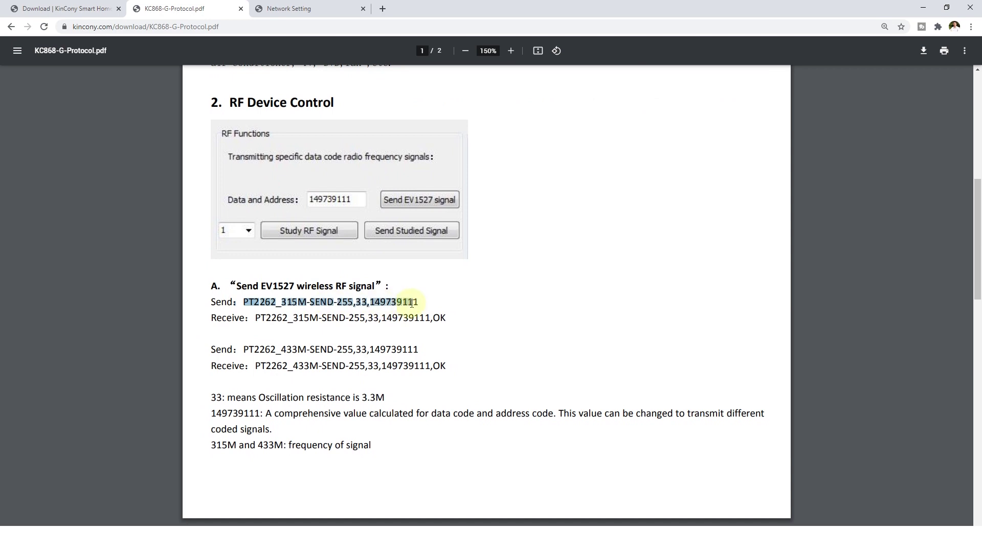
click(271, 302)
drag(282, 302, 307, 302)
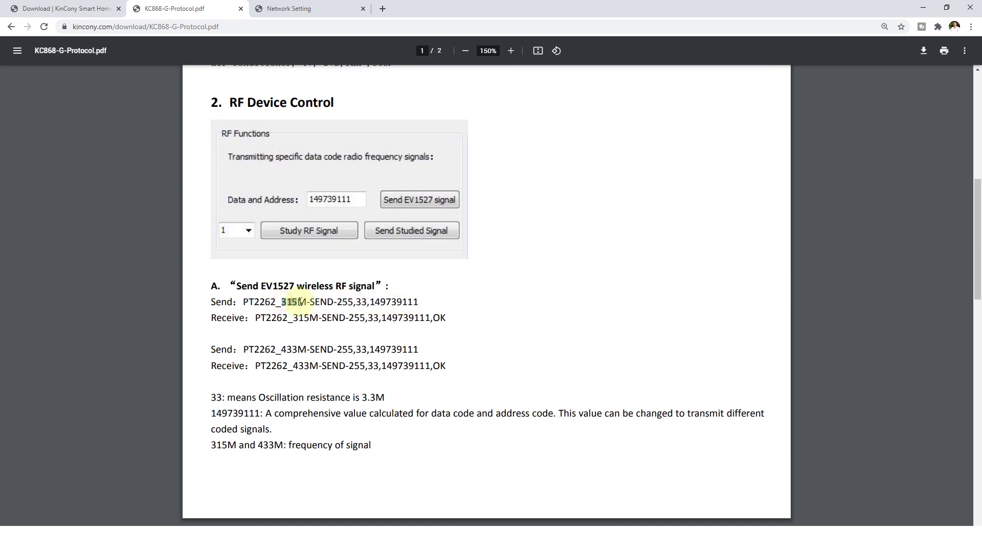
click(295, 346)
drag(296, 346, 307, 346)
click(307, 345)
drag(244, 350, 419, 348)
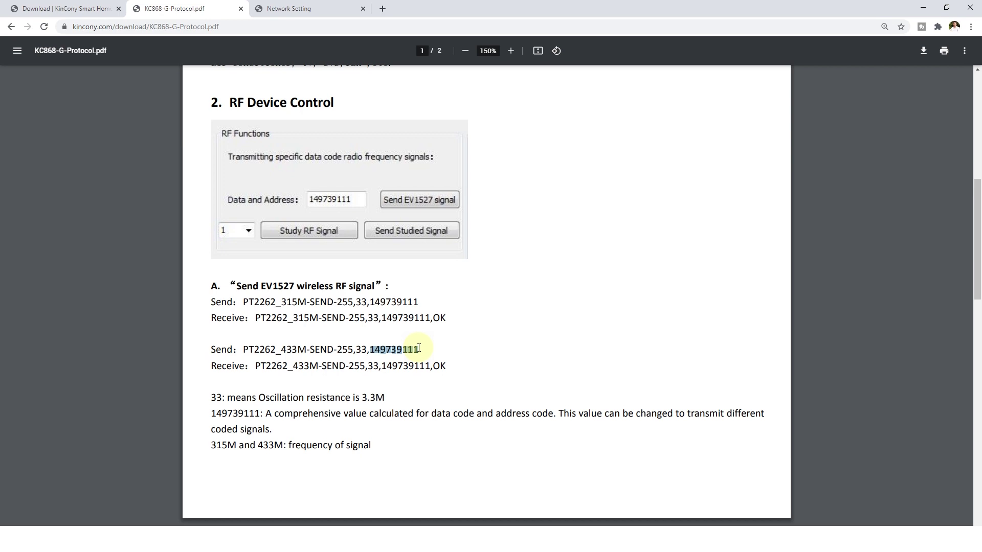
click(419, 349)
- Send PT2262_433M-SEND-255,33,149739111 from NetAssist and check the board's OK reply
key(alt+Tab)
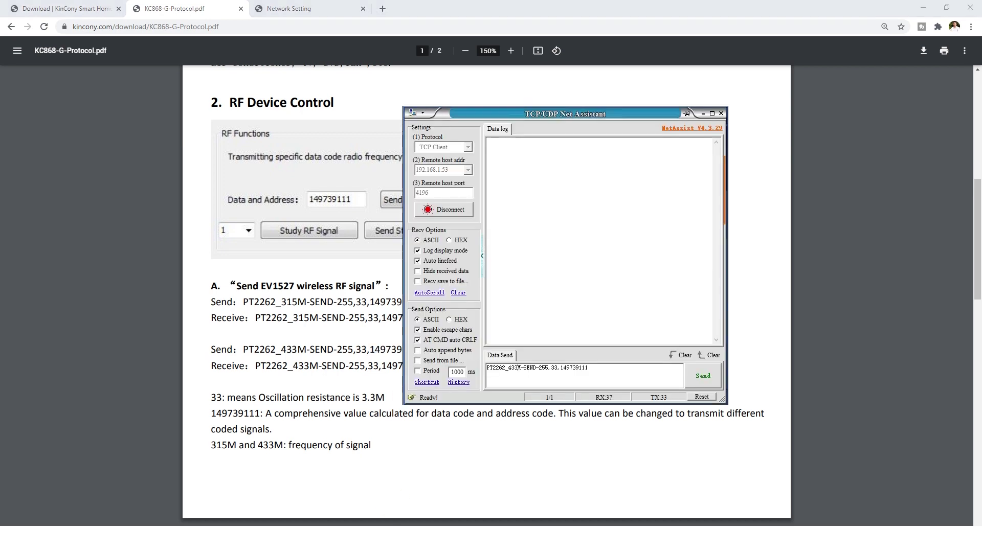
drag(508, 111, 619, 94)
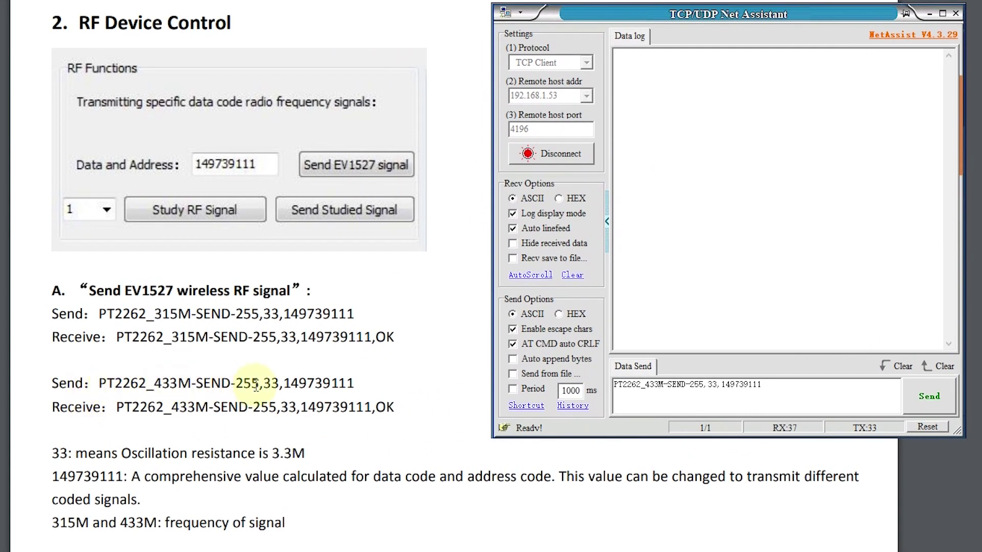
click(660, 396)
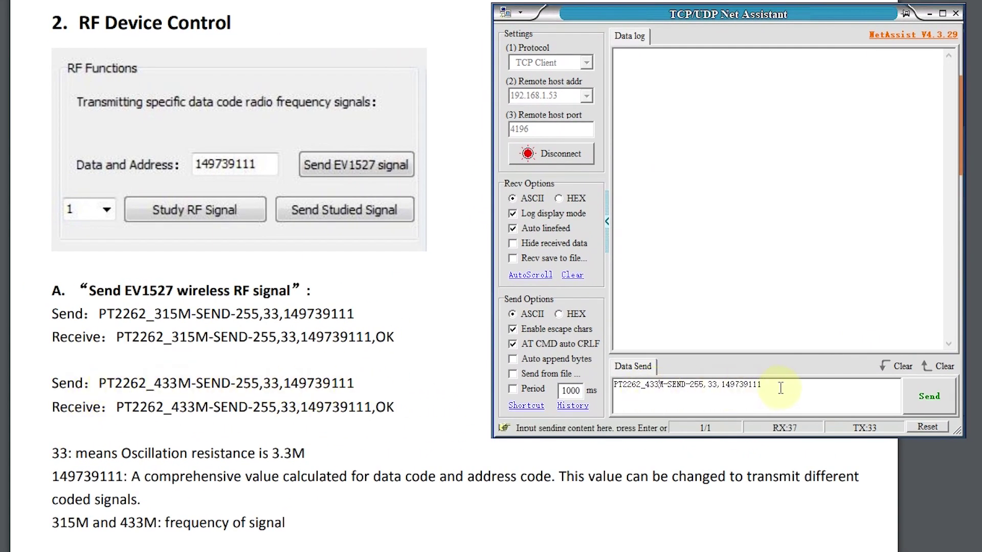
click(950, 402)
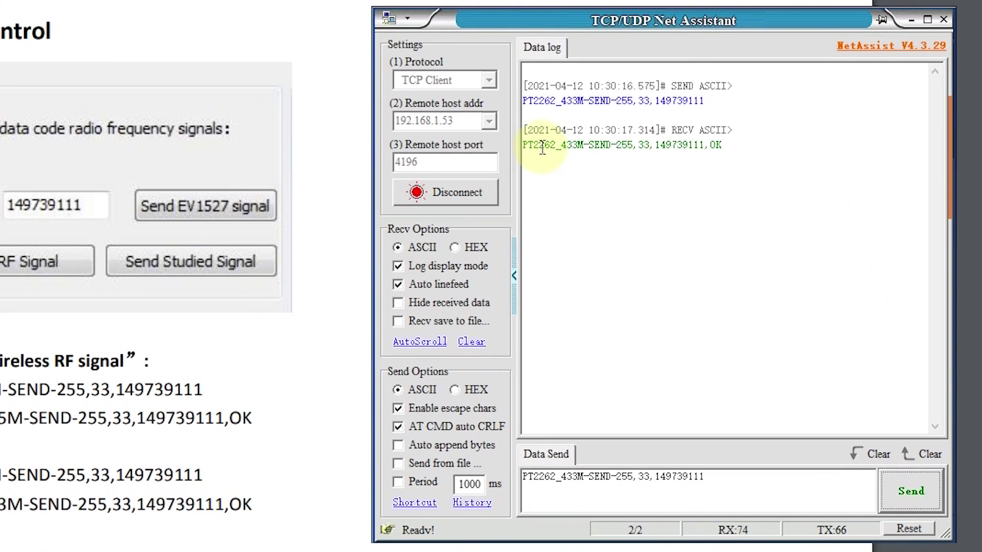
drag(786, 121, 676, 119)
drag(610, 145, 524, 145)
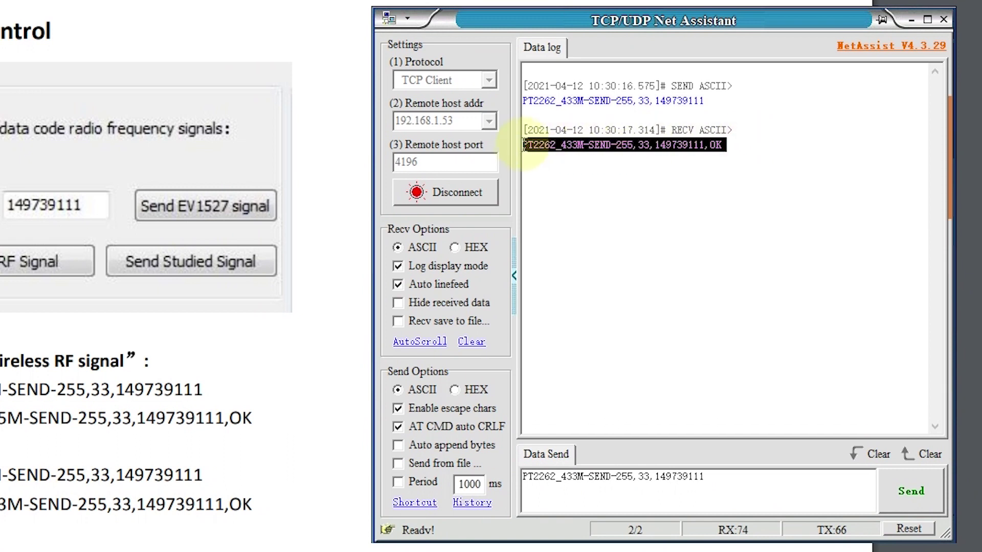
click(747, 145)
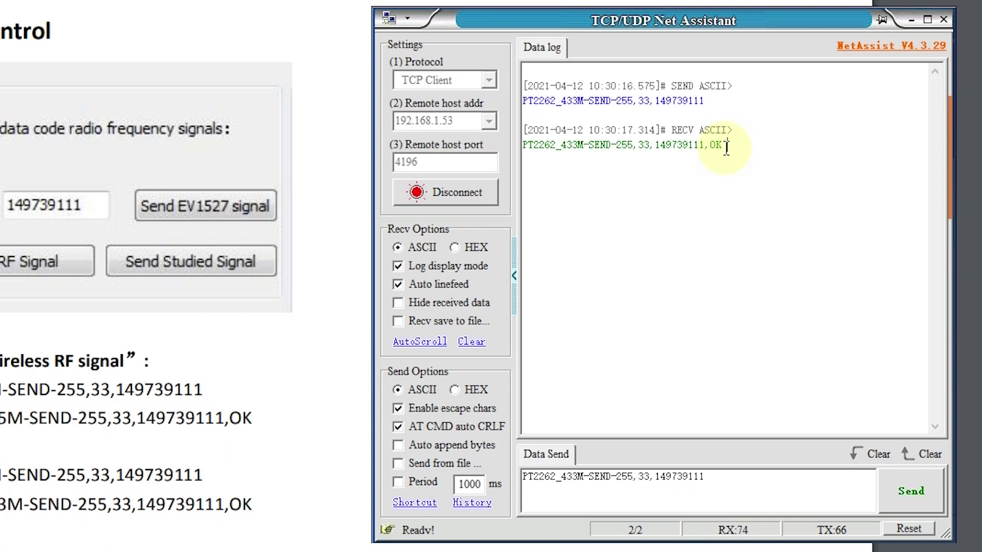
- Change the command's code to 149739110 and send it to the board
click(711, 478)
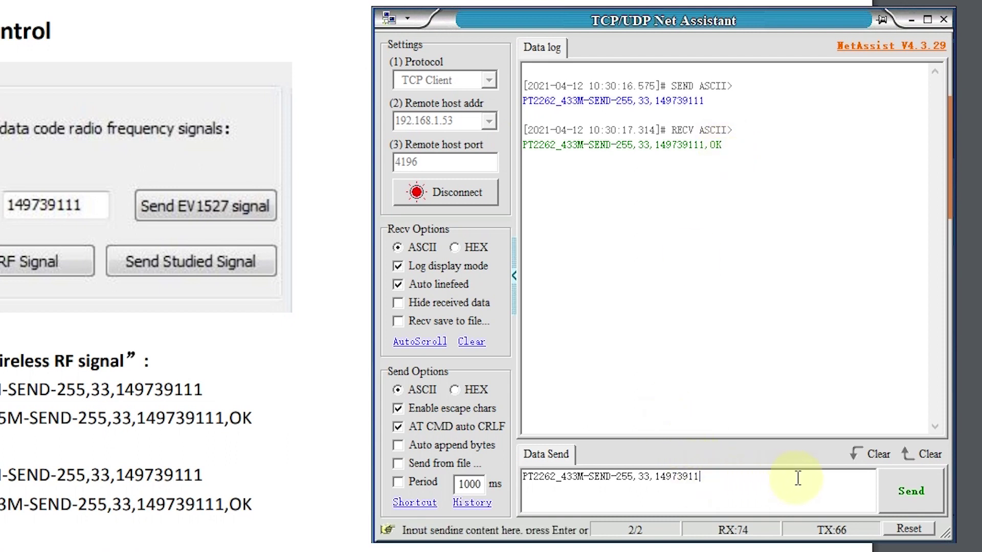
key(BackSpace)
text(0)
click(913, 499)
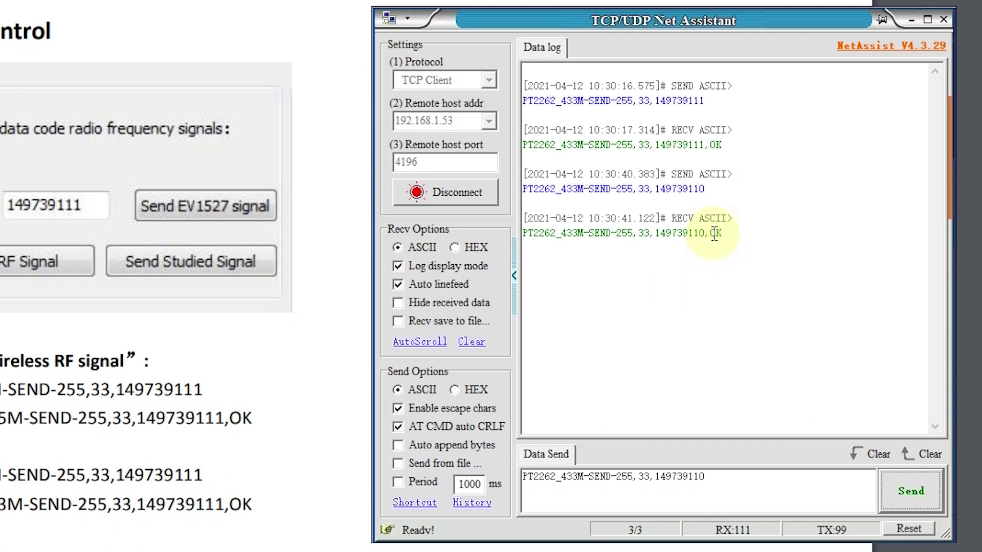
- Check the new RECV line ends with OK and review the outgoing command
drag(729, 234, 504, 238)
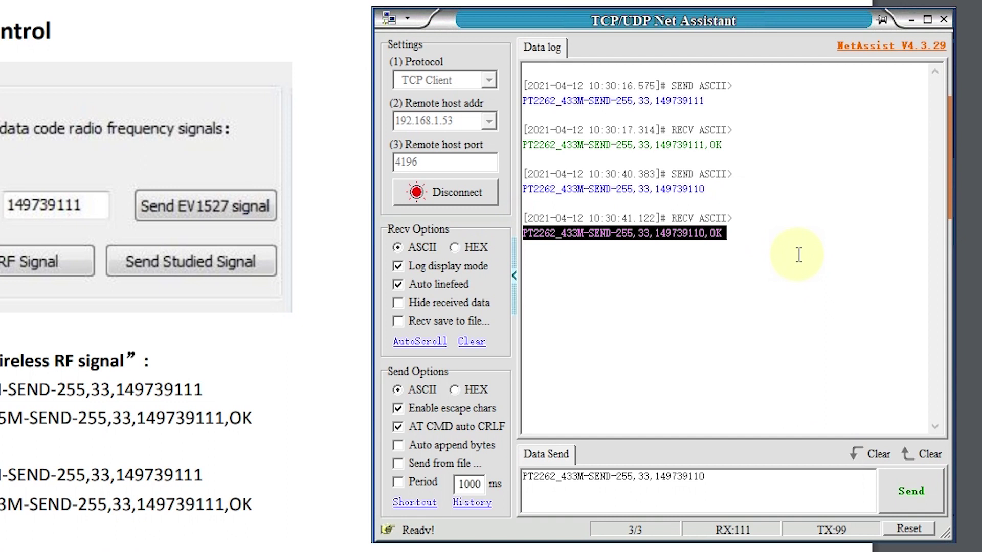
drag(767, 239, 519, 235)
drag(731, 144, 517, 144)
drag(734, 231, 520, 235)
click(766, 233)
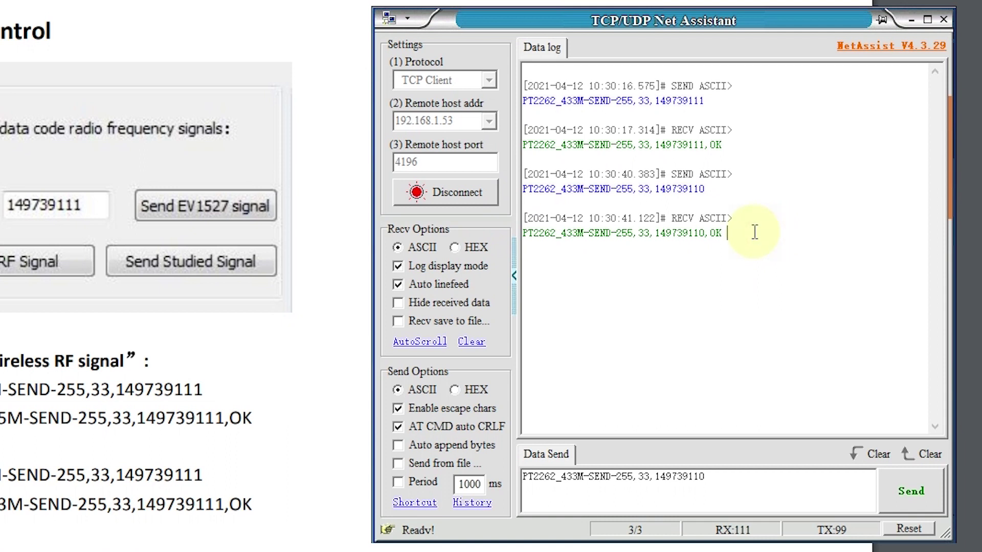
drag(706, 475, 521, 477)
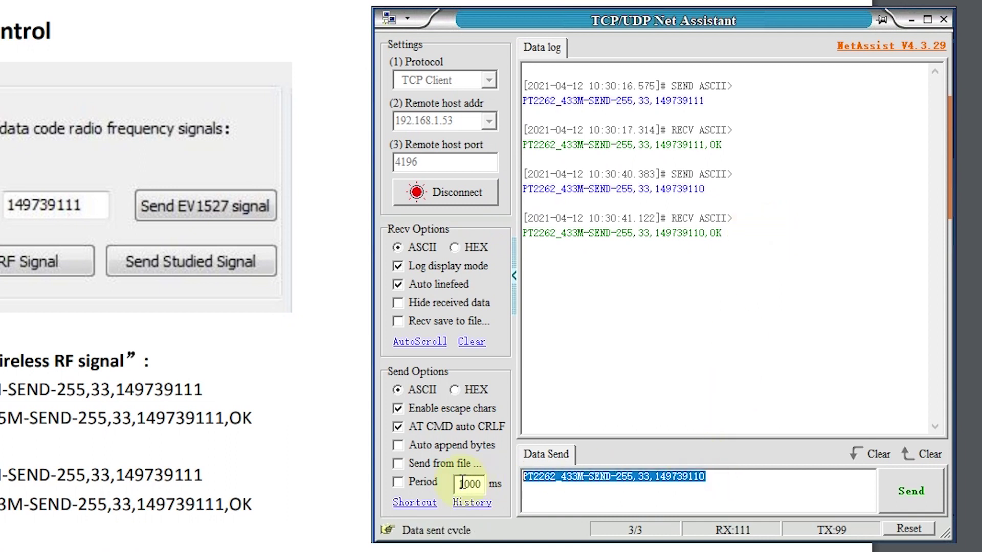
click(755, 482)
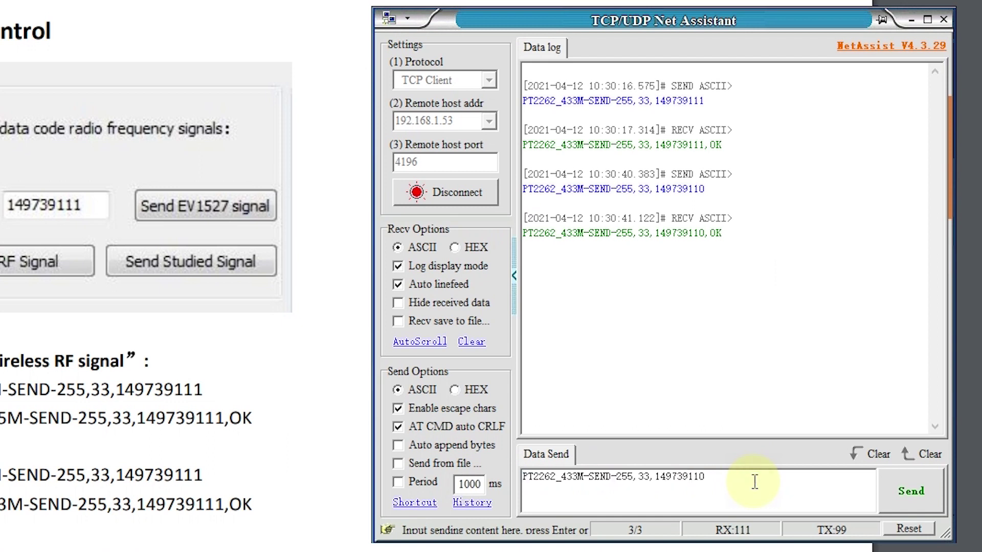